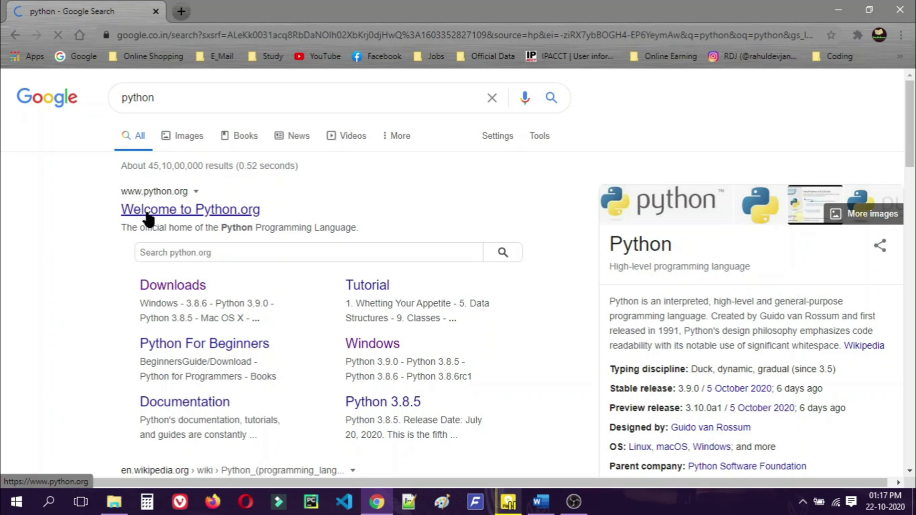
# Open the official Python website from the search results and go to its Windows downloads page
pyautogui.click(156, 190)
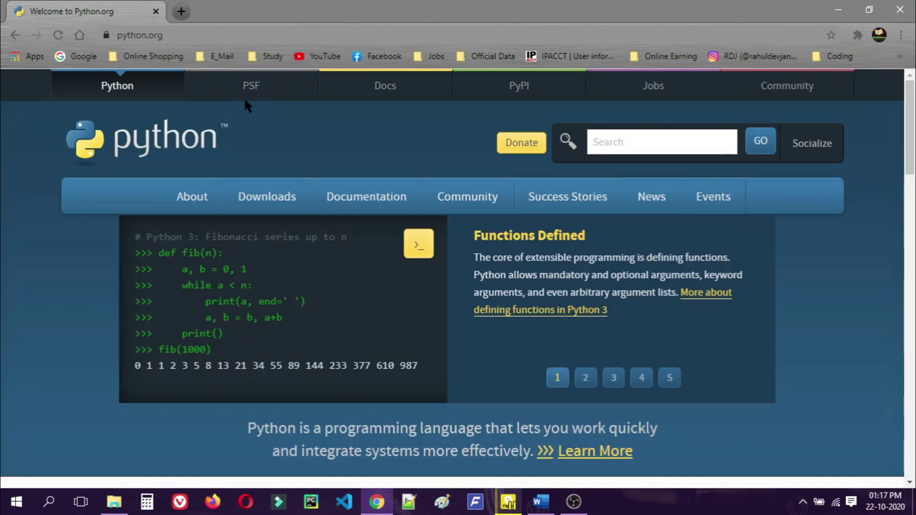
pyautogui.moveTo(333, 198)
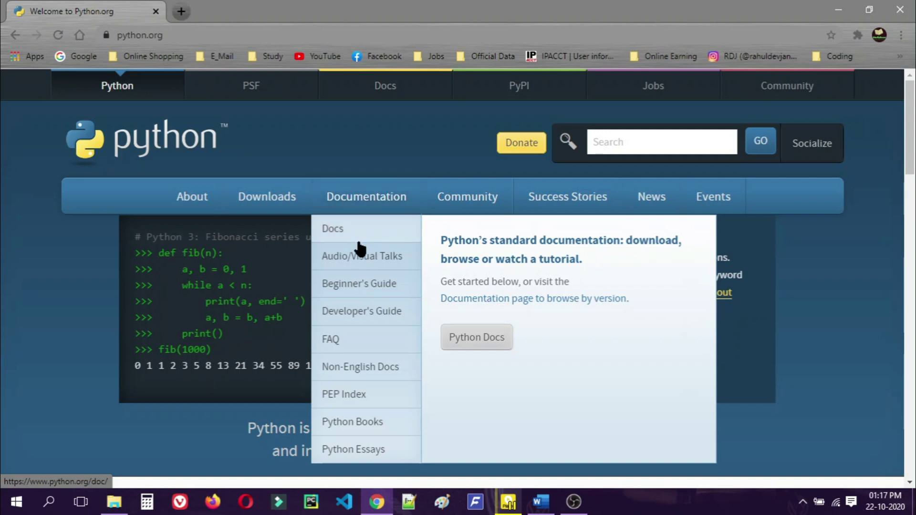
pyautogui.moveTo(269, 200)
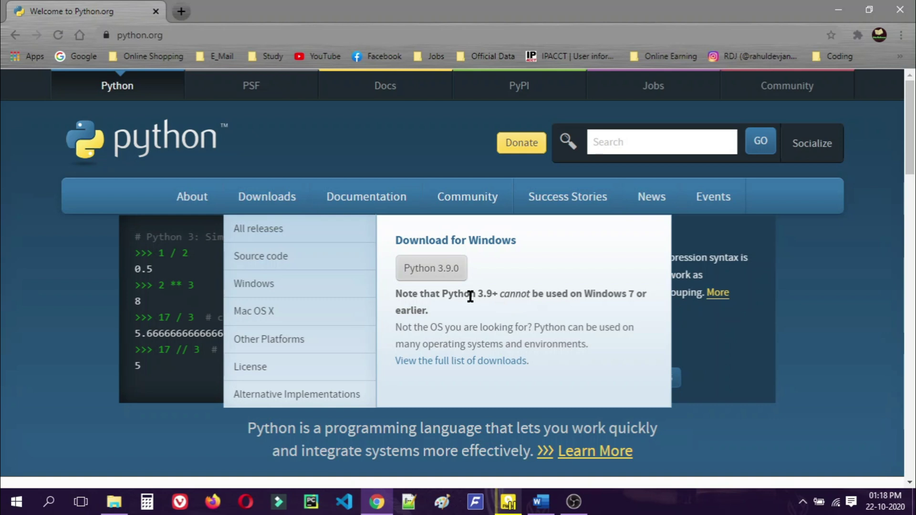
pyautogui.moveTo(398, 240)
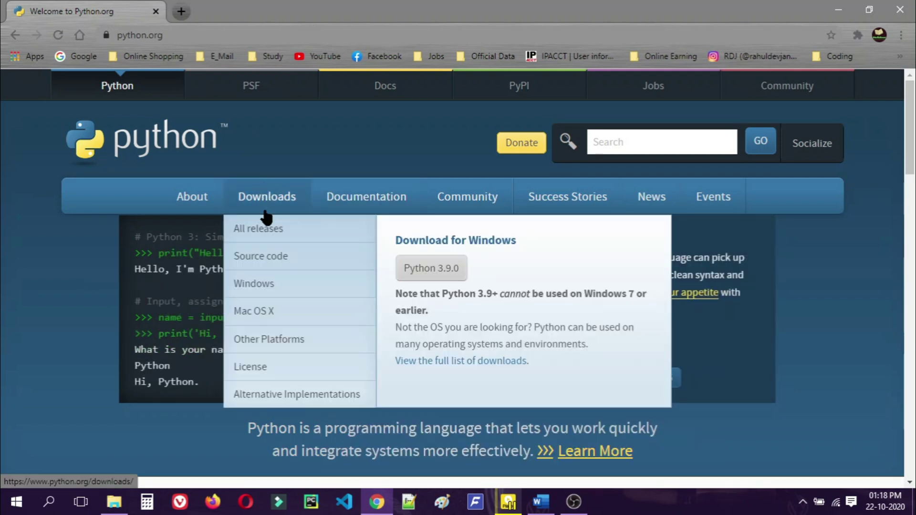
pyautogui.click(259, 285)
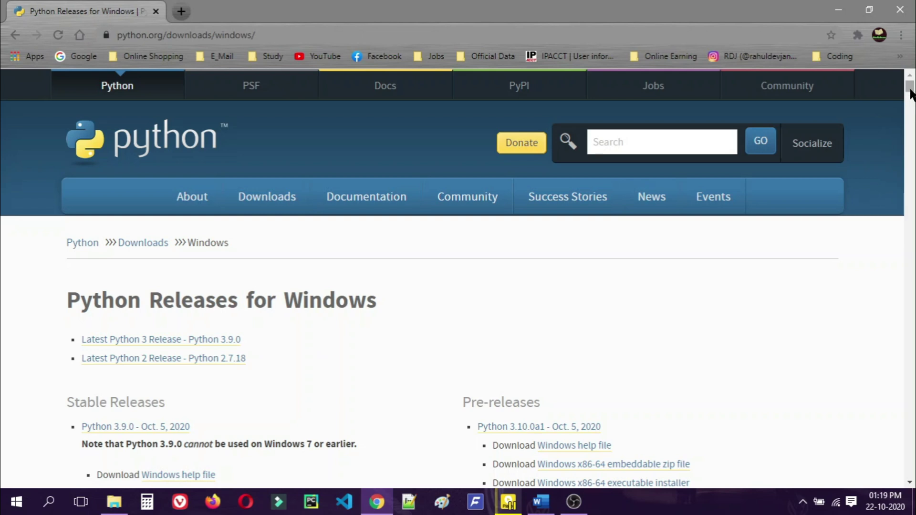
# Download the Python 3.8.6 Windows x86-64 executable installer into the Python Complete Package folder on the N SD (S:) drive
pyautogui.moveTo(911, 87); pyautogui.dragTo(911, 96)
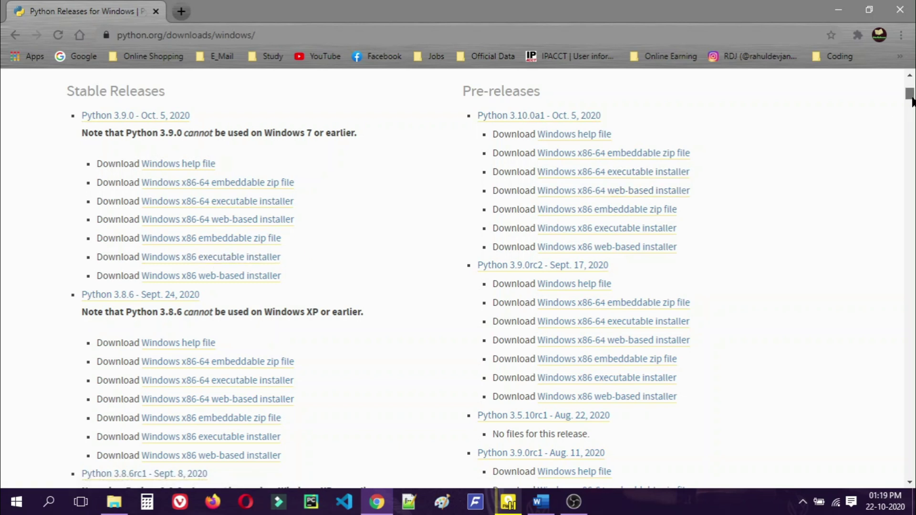
pyautogui.scroll(-1, 911, 100)
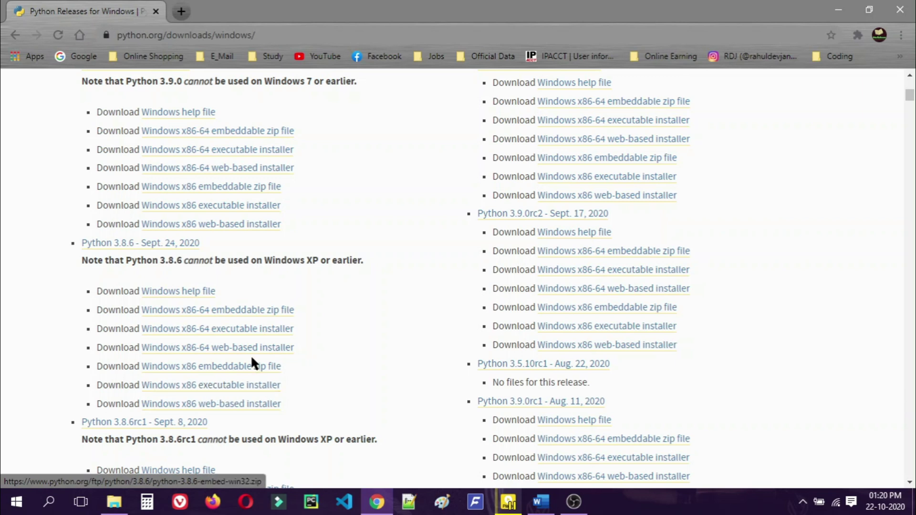
pyautogui.click(226, 333)
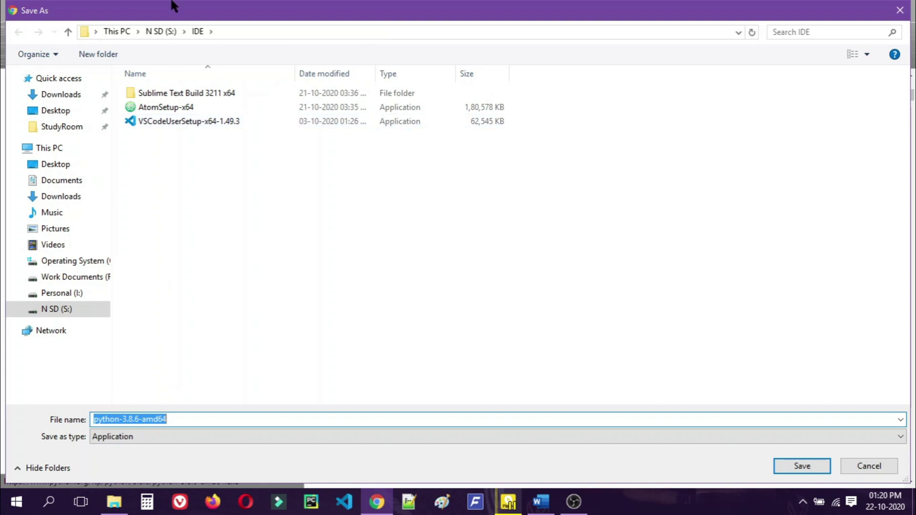
pyautogui.click(153, 34)
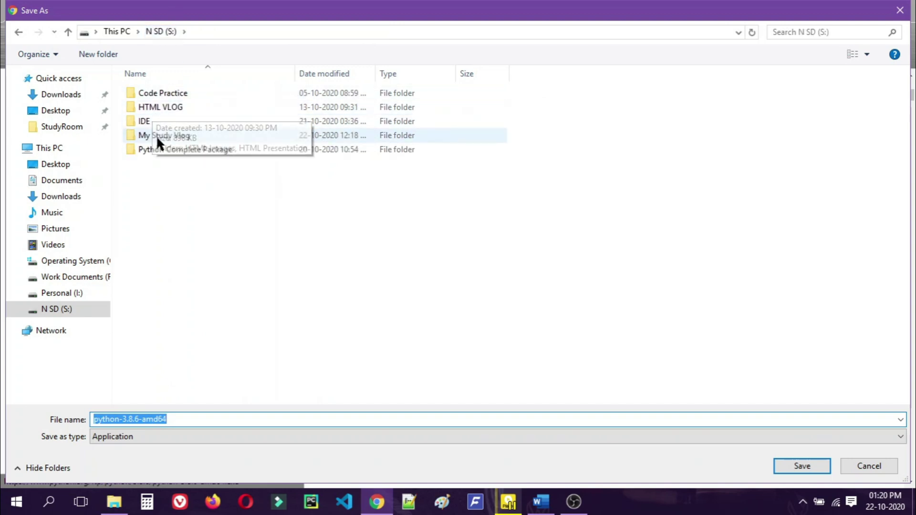
pyautogui.doubleClick(153, 151)
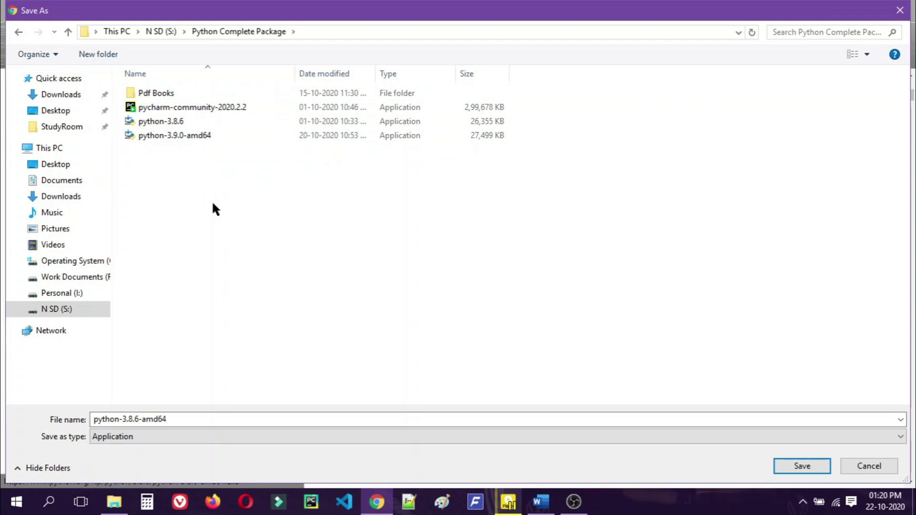
pyautogui.click(801, 466)
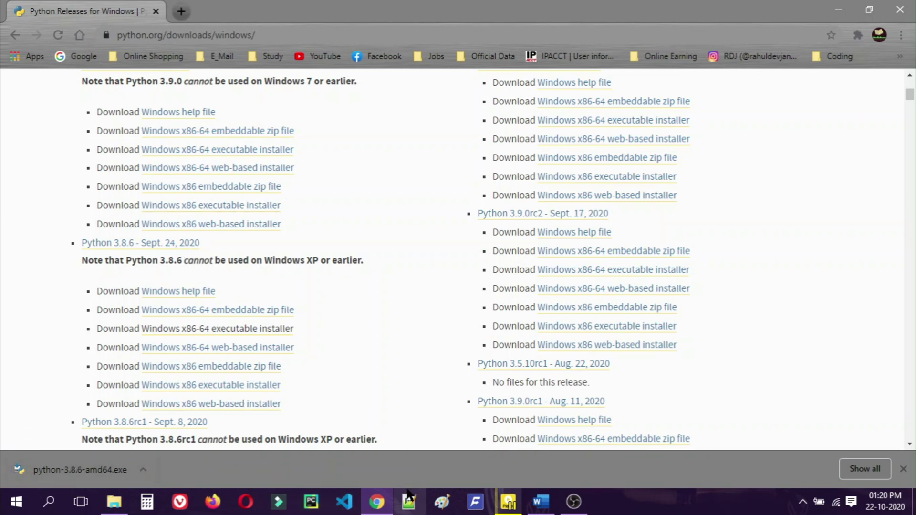
# Switch to File Explorer and launch python-3.8.6-amd64 from the Python Complete Package folder
pyautogui.click(114, 501)
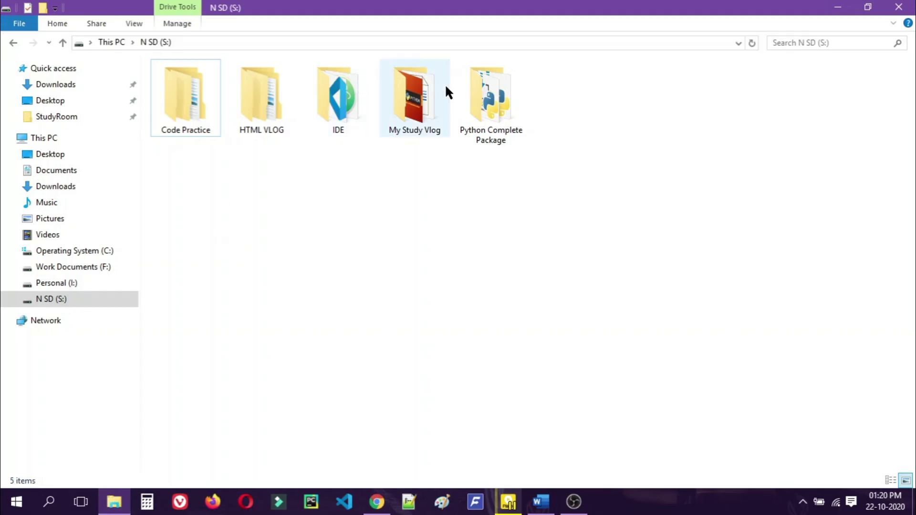
pyautogui.doubleClick(497, 98)
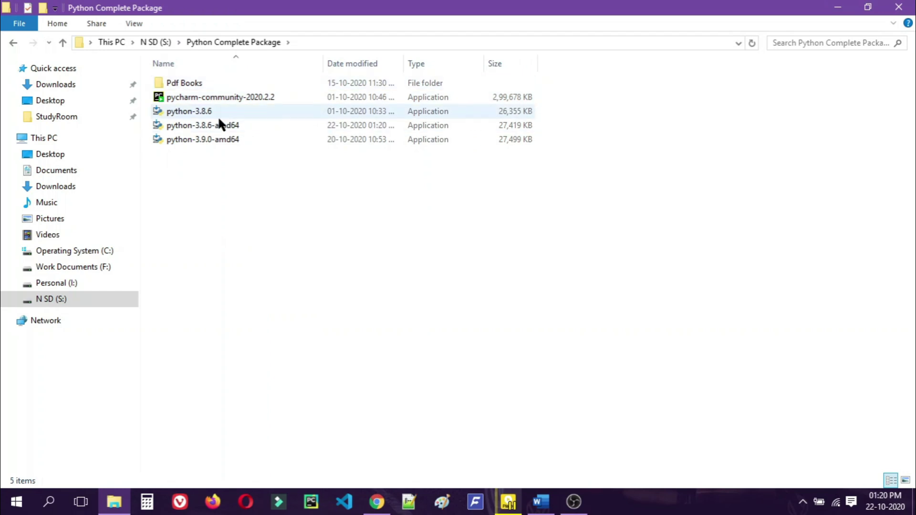
pyautogui.click(210, 128)
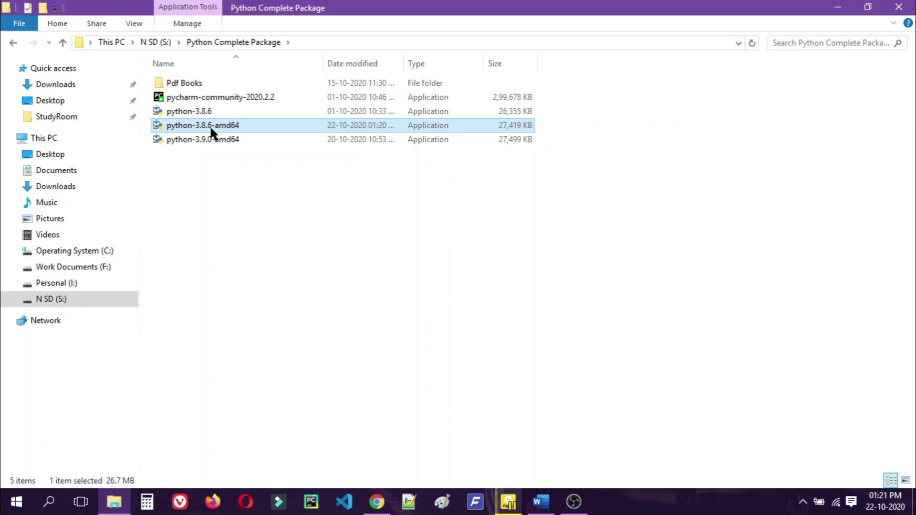
pyautogui.click(210, 125)
pyautogui.doubleClick(301, 125)
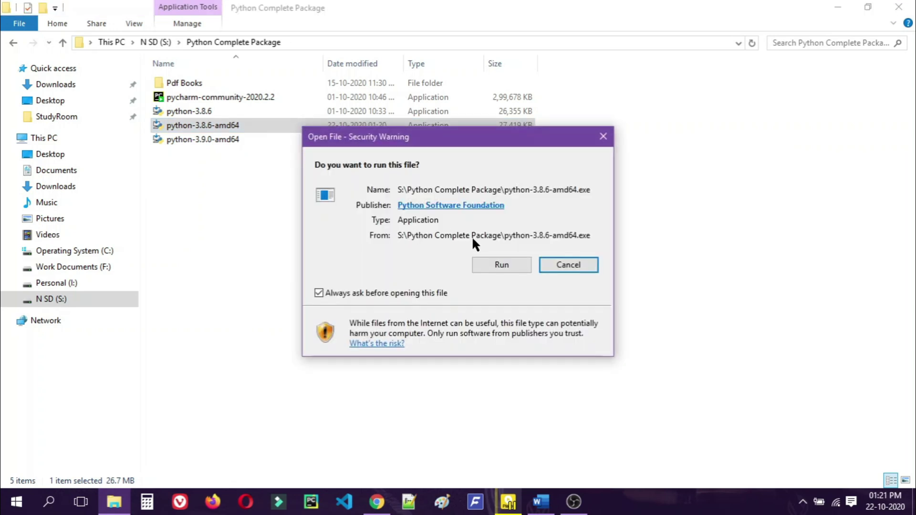
# Allow the installer to run, install Python 3.8.6 (64-bit) with the default settings, and close the setup
pyautogui.click(494, 266)
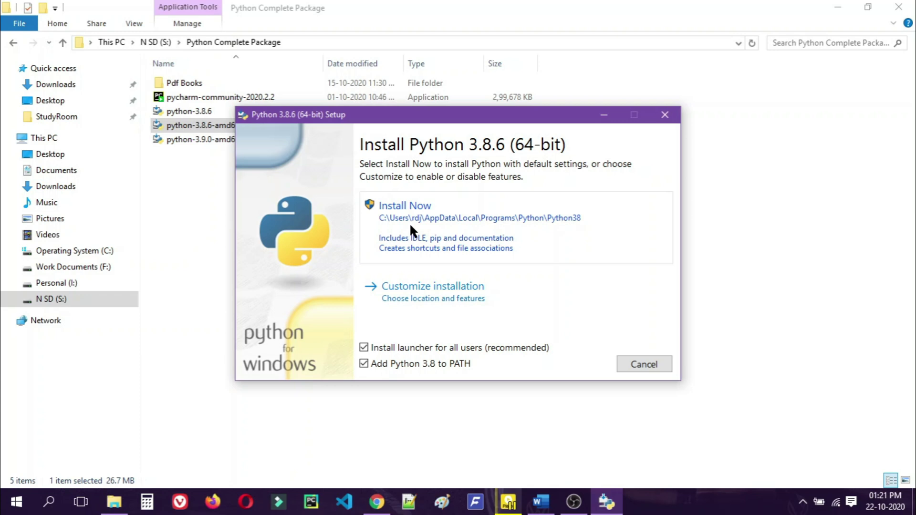
pyautogui.click(409, 226)
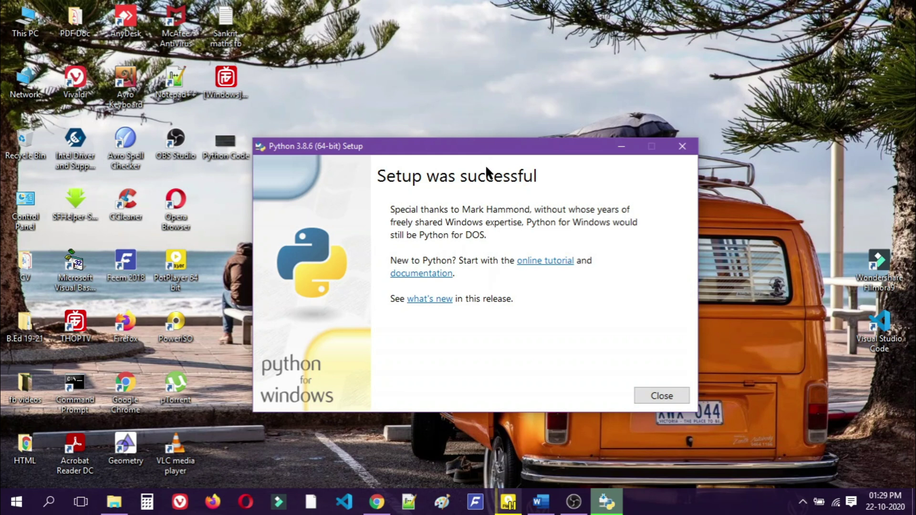
pyautogui.click(663, 396)
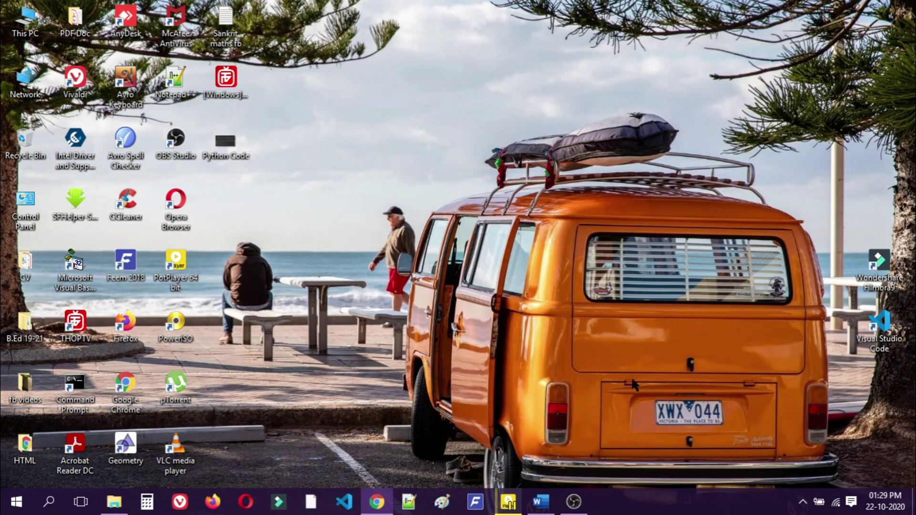
# Switch to a command prompt, check the installation by running python, and close the window
pyautogui.press('super+r')
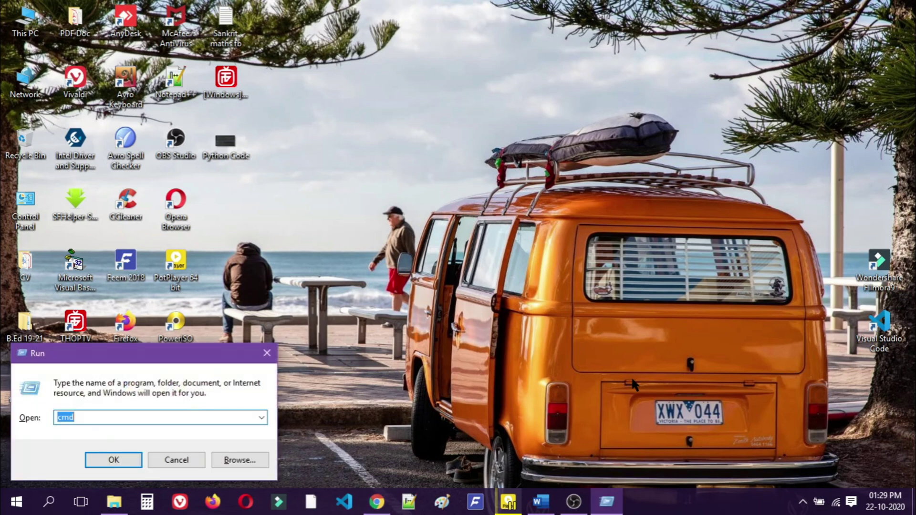
pyautogui.write('cmd')
pyautogui.press('Return')
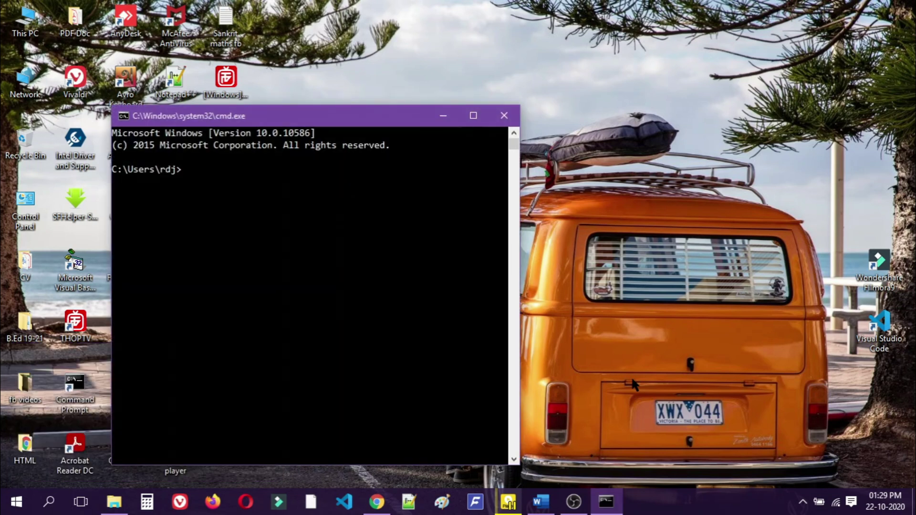
pyautogui.write('python')
pyautogui.press('Return')
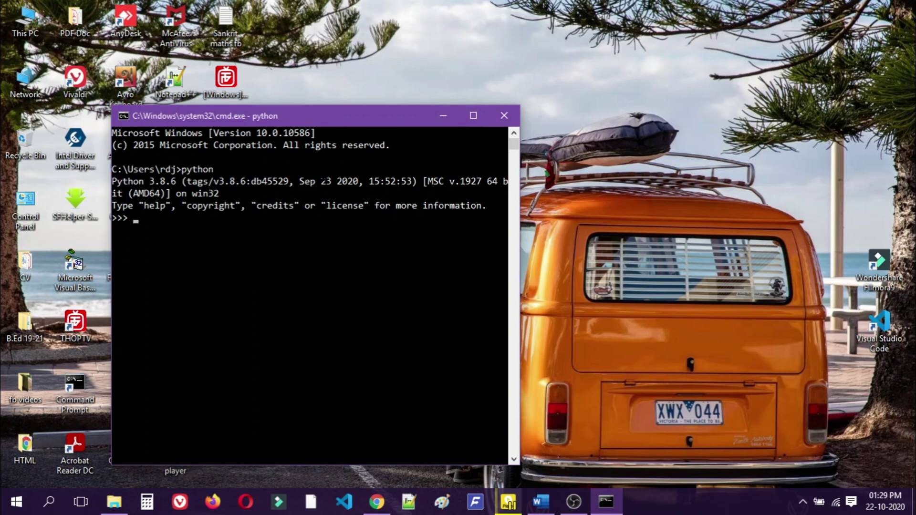
pyautogui.click(506, 115)
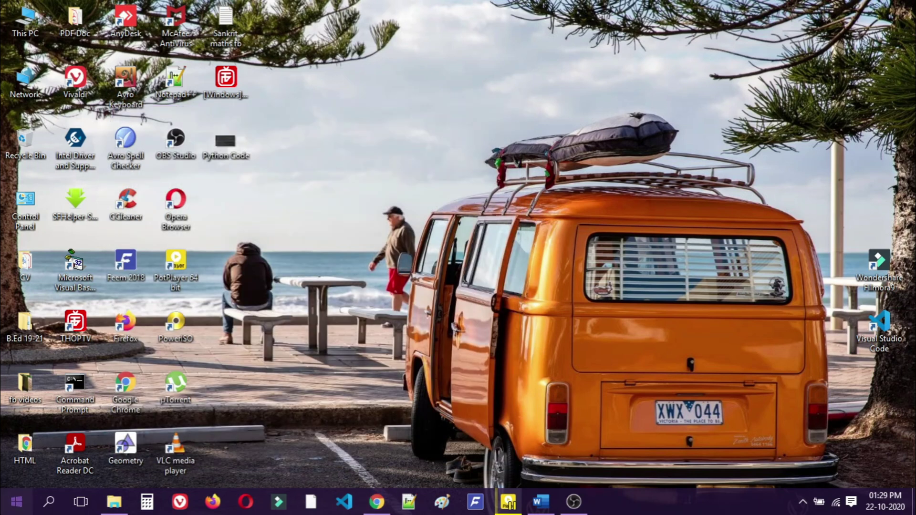
# Launch IDLE (Python 3.8 64-bit) from the Python 3.8 group in the list of installed apps
pyautogui.press('super')
pyautogui.click(36, 473)
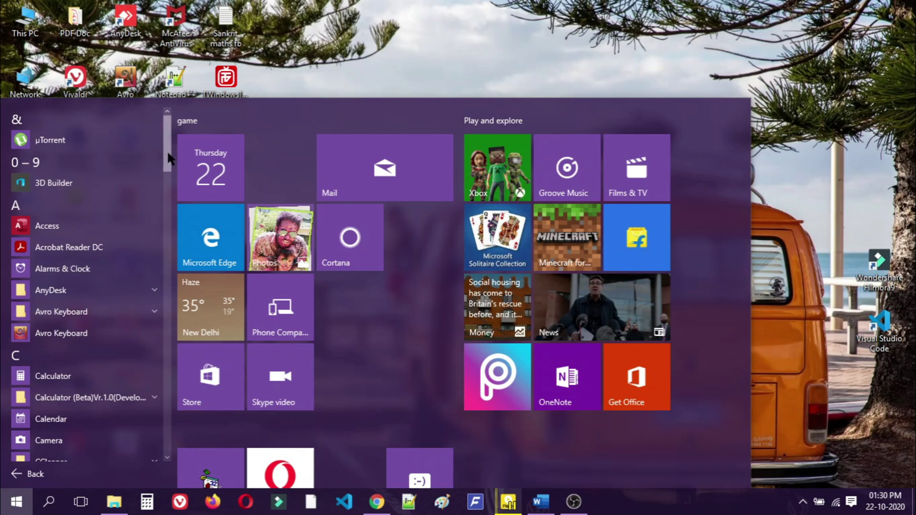
pyautogui.scroll(-2, 164, 179)
pyautogui.moveTo(164, 179); pyautogui.dragTo(175, 345)
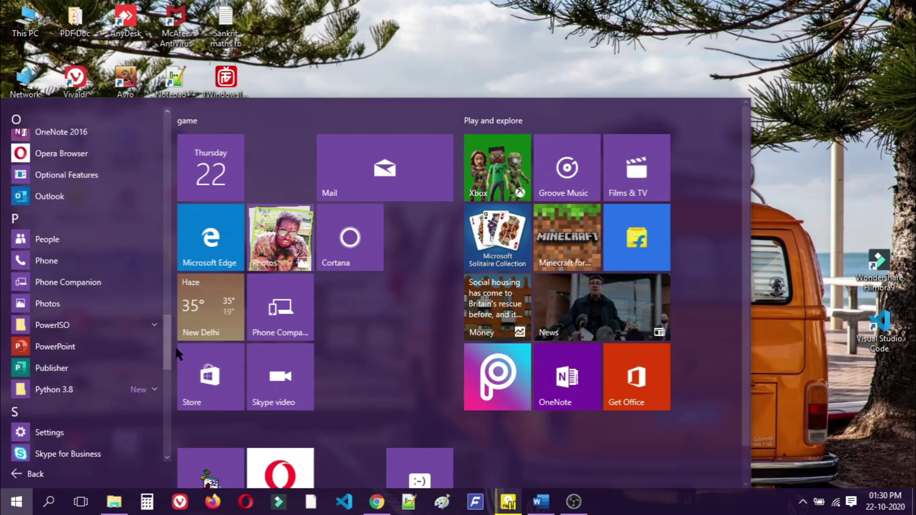
pyautogui.click(151, 385)
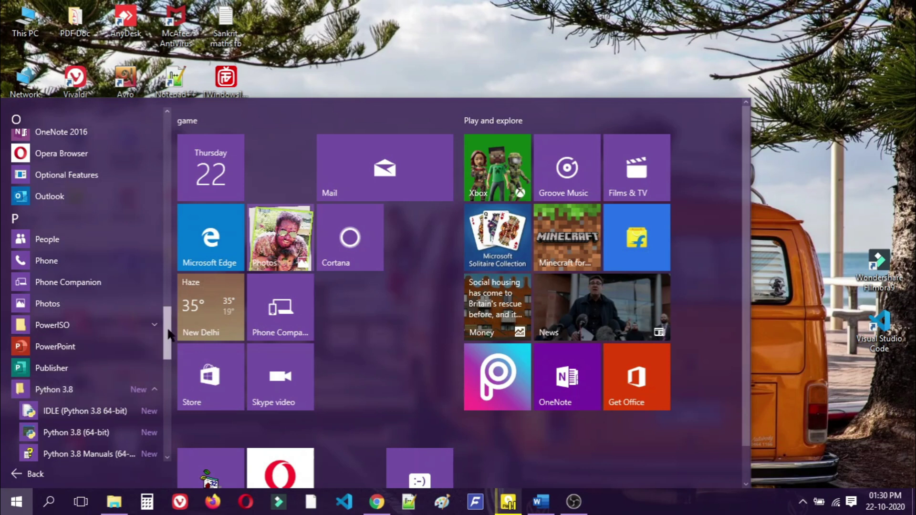
pyautogui.scroll(-1, 139, 346)
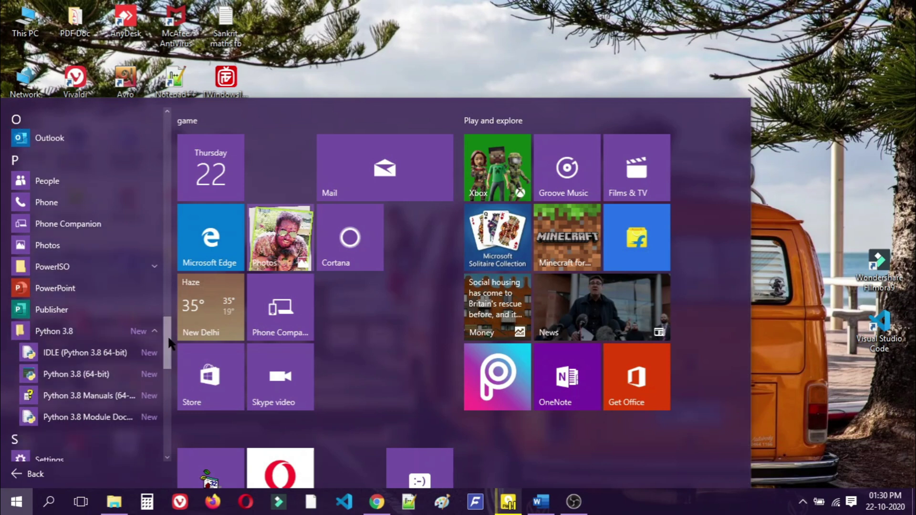
pyautogui.click(114, 352)
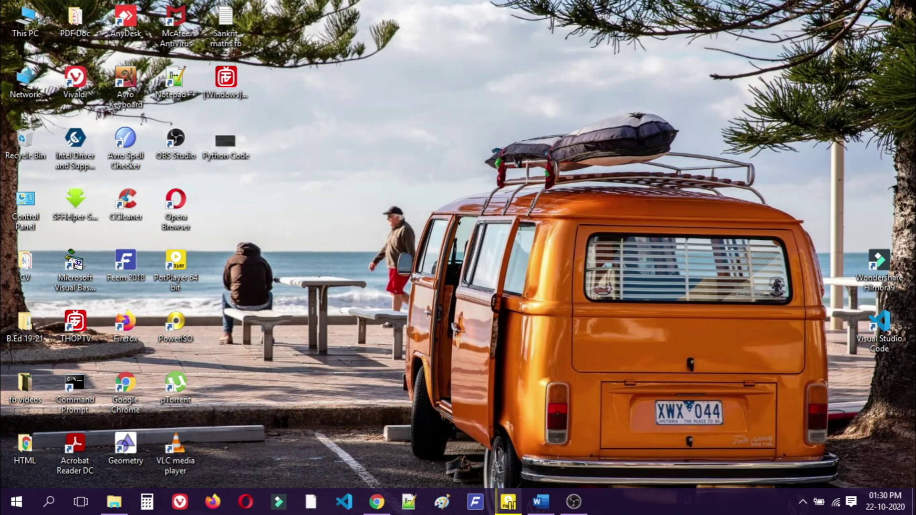
pyautogui.moveTo(119, 501)
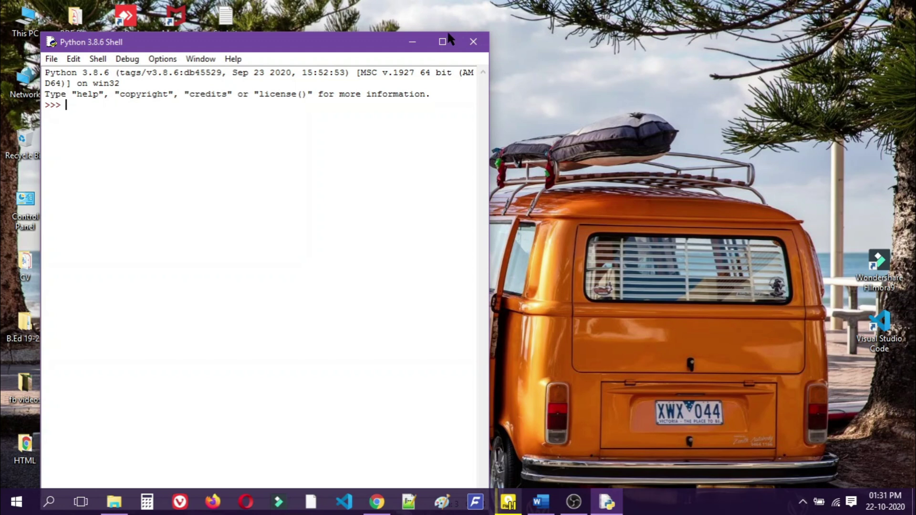
# Run print("Hello World") in the Python shell and close the shell window
pyautogui.click(448, 34)
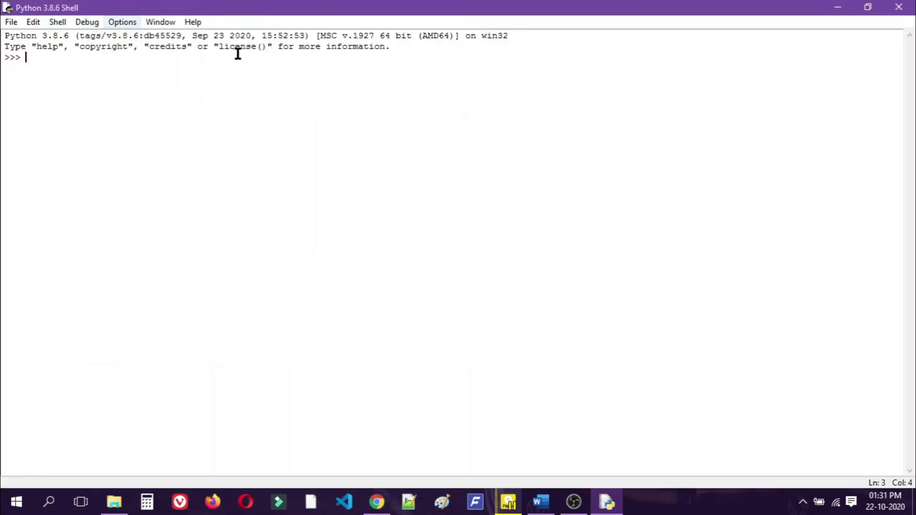
pyautogui.click(867, 7)
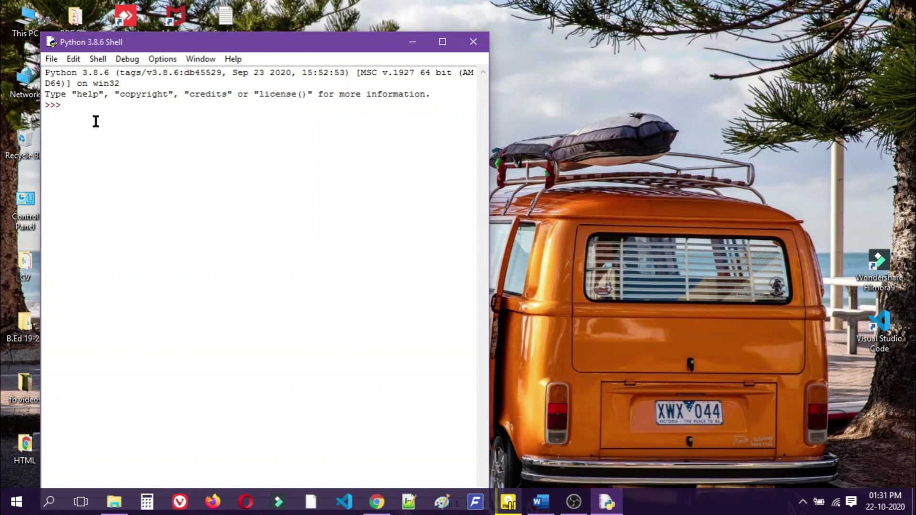
pyautogui.write('print')
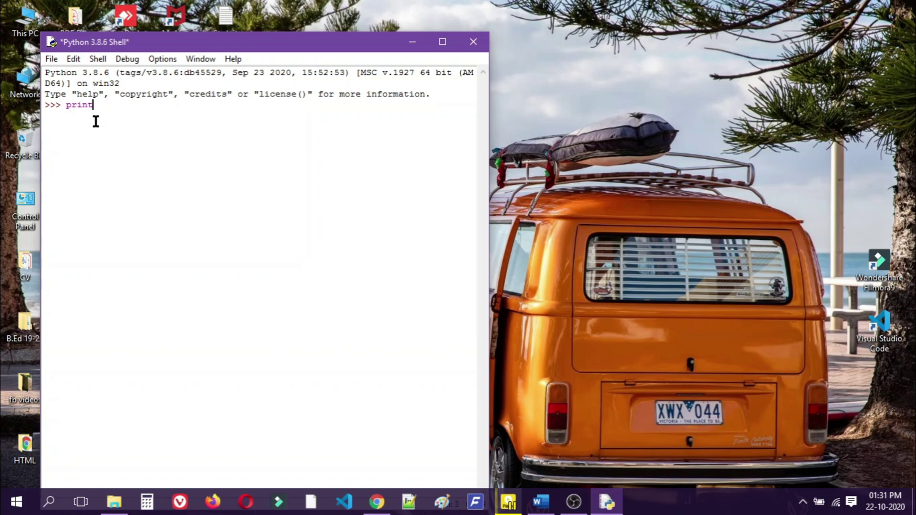
pyautogui.write('(')
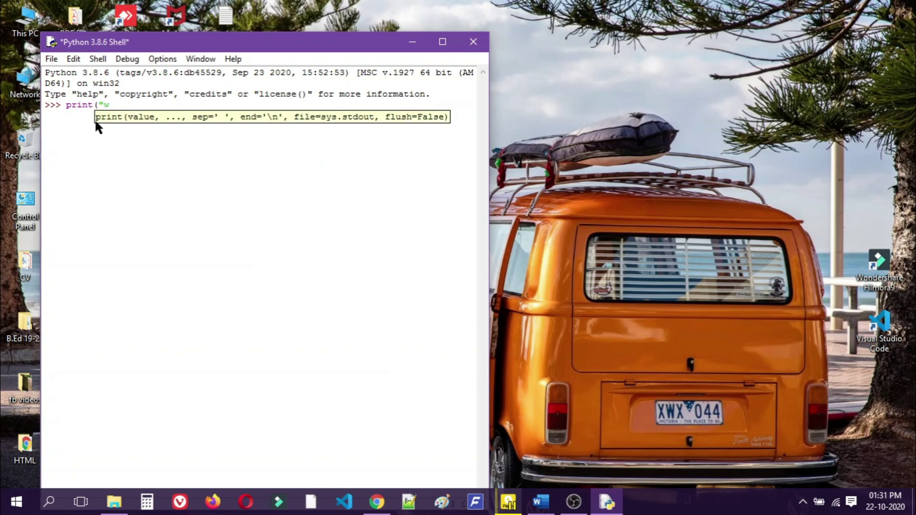
pyautogui.write('"Hello World")')
pyautogui.press('Return')
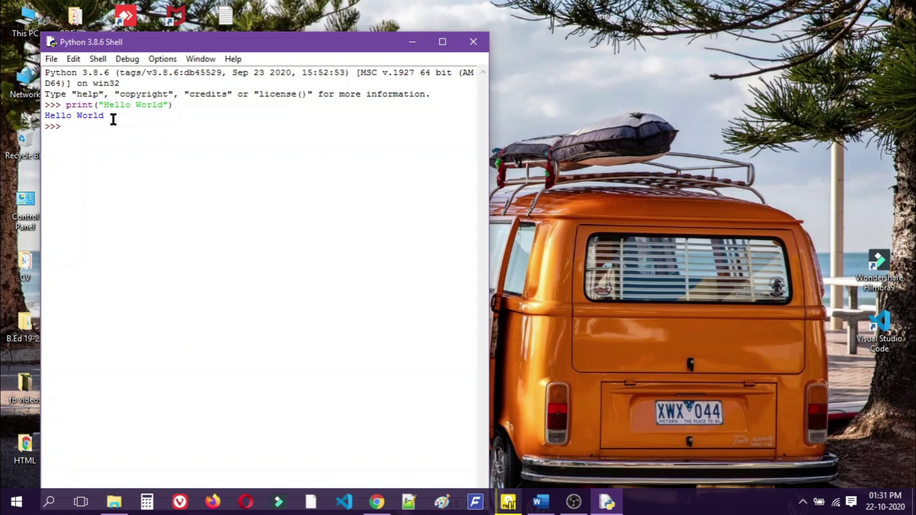
pyautogui.click(482, 40)
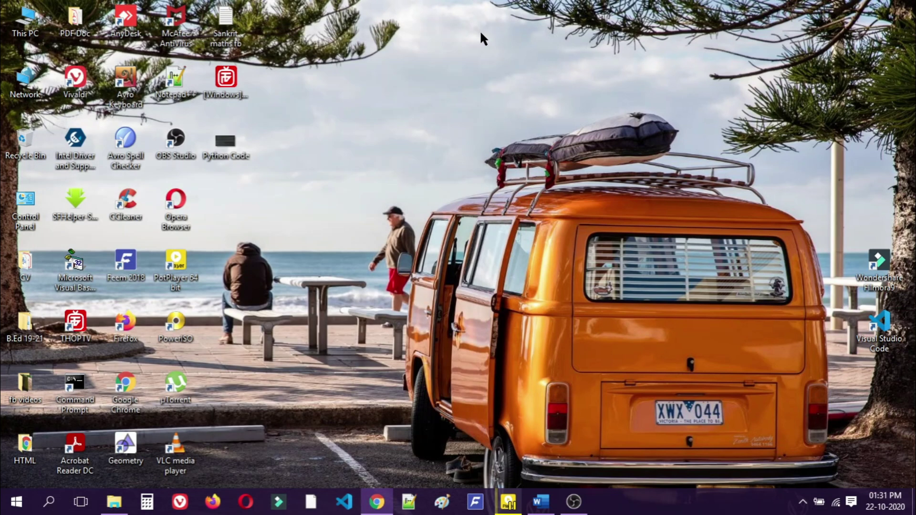